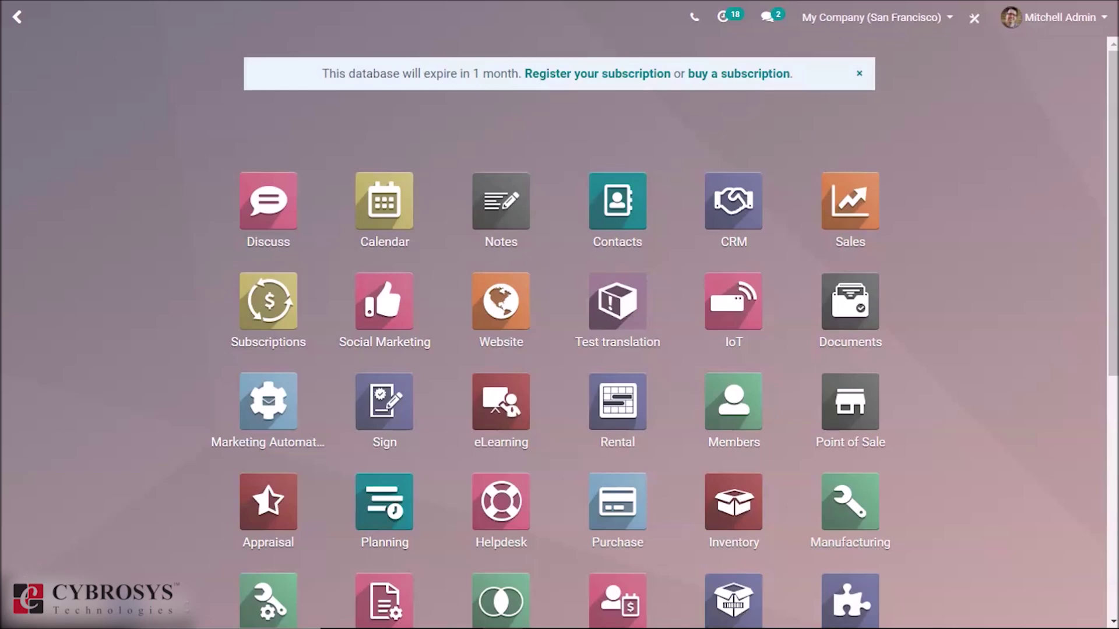
Resume the Bar session to view table T3, then bring up Bar session record POS/00003
{"action": "left_click", "coordinate": [816, 398]}
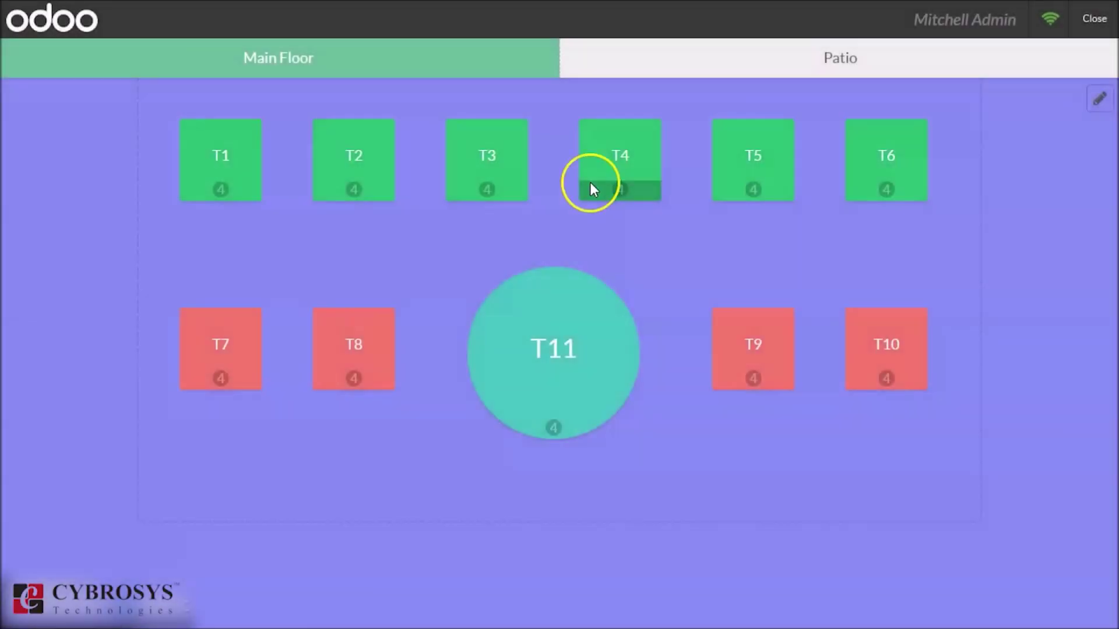
{"action": "left_click", "coordinate": [493, 173]}
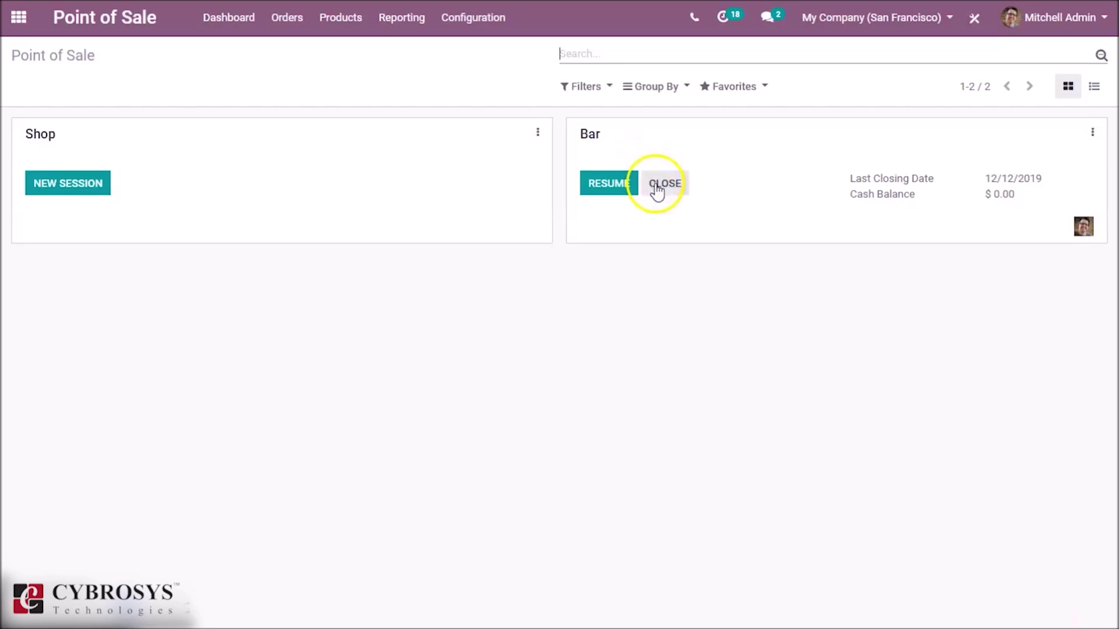
{"action": "left_click", "coordinate": [655, 188]}
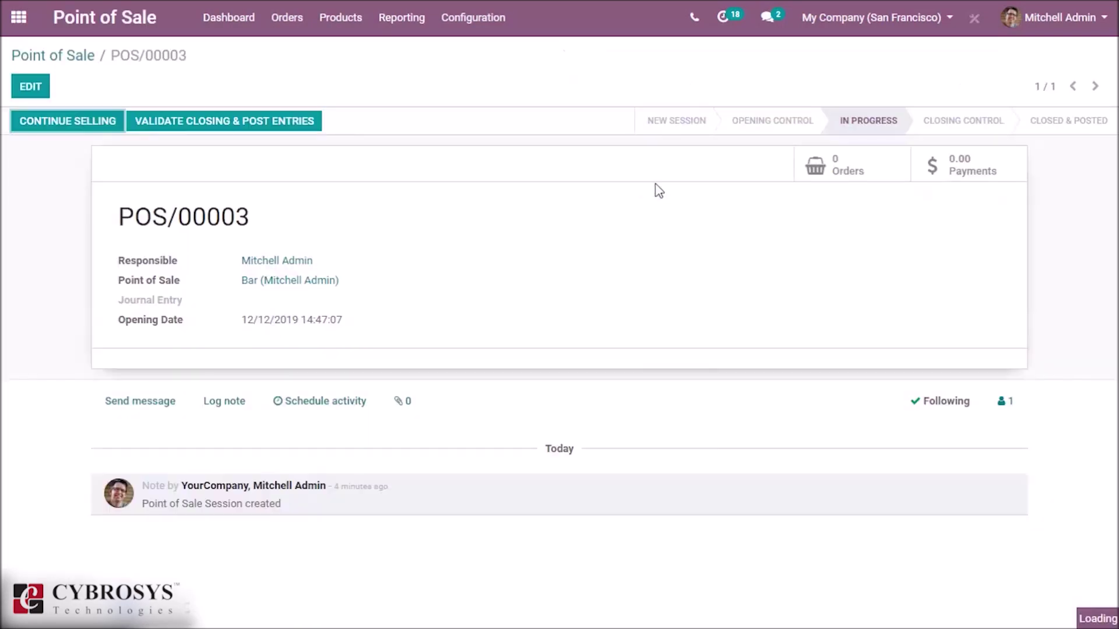
Validate closing of Bar session POS/00003, post its entries, and go back to the dashboard
{"action": "left_click", "coordinate": [214, 122]}
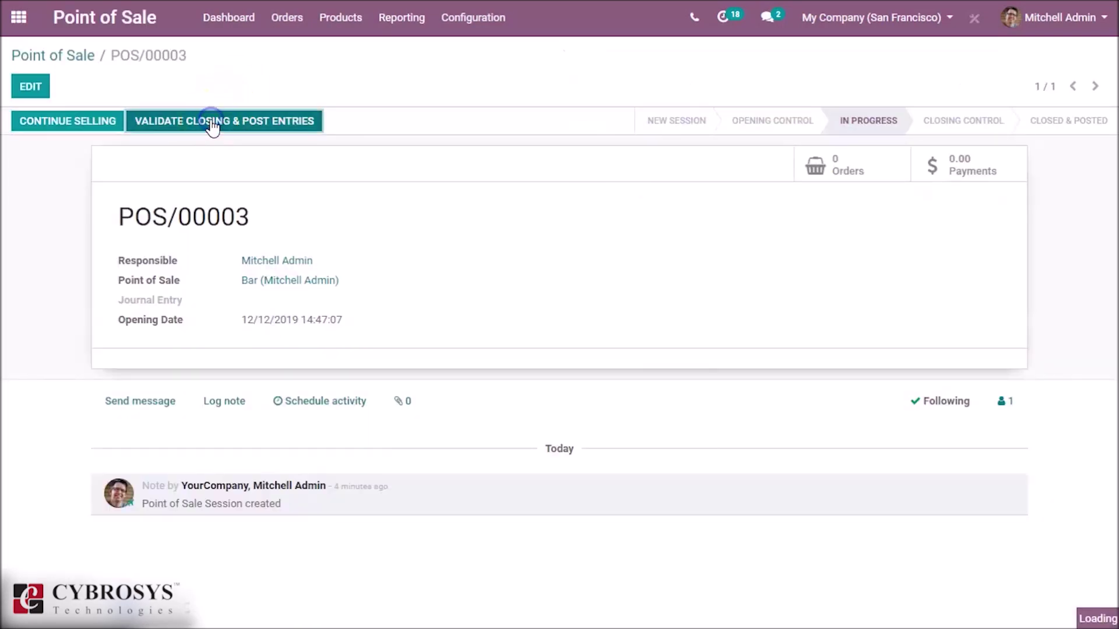
{"action": "left_click", "coordinate": [73, 58]}
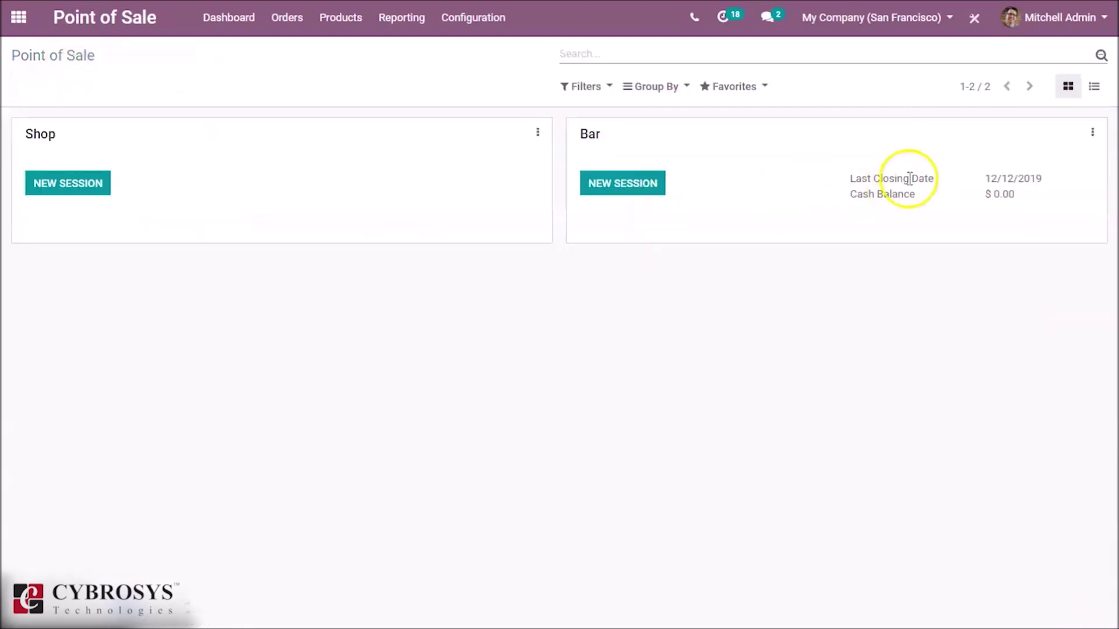
{"action": "left_click", "coordinate": [1092, 132]}
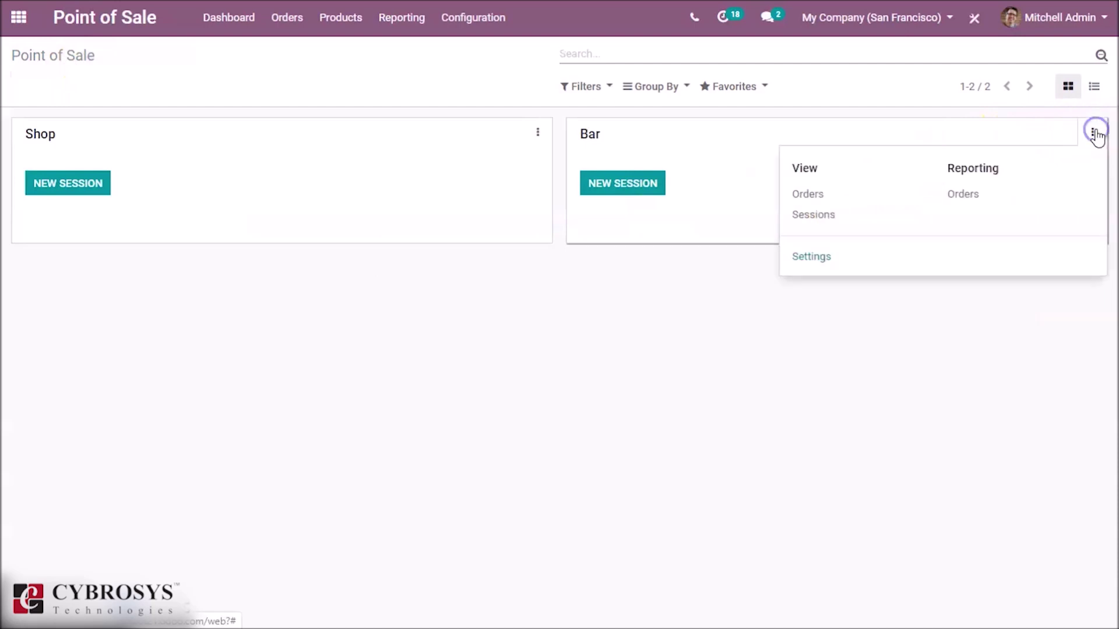
{"action": "left_click", "coordinate": [823, 263]}
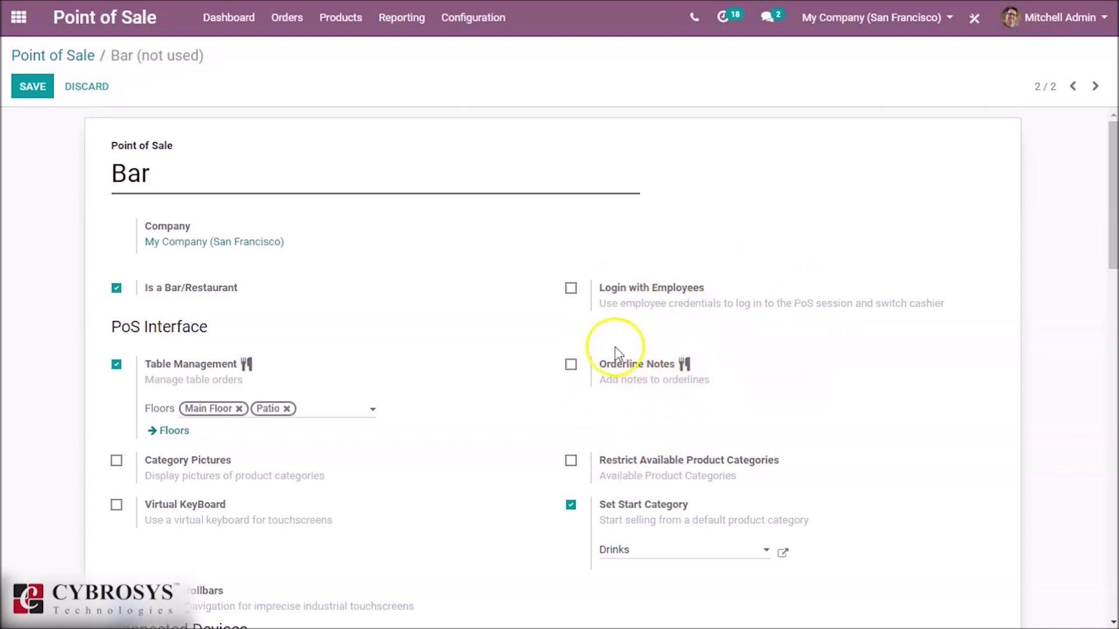
{"action": "left_click", "coordinate": [73, 55]}
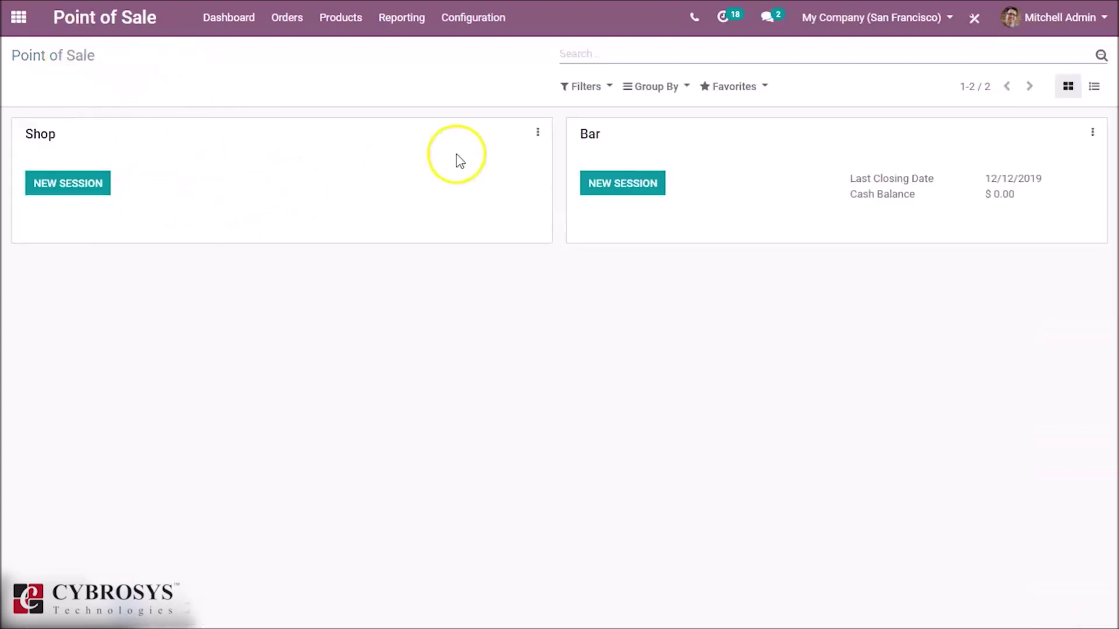
{"action": "left_click", "coordinate": [538, 135]}
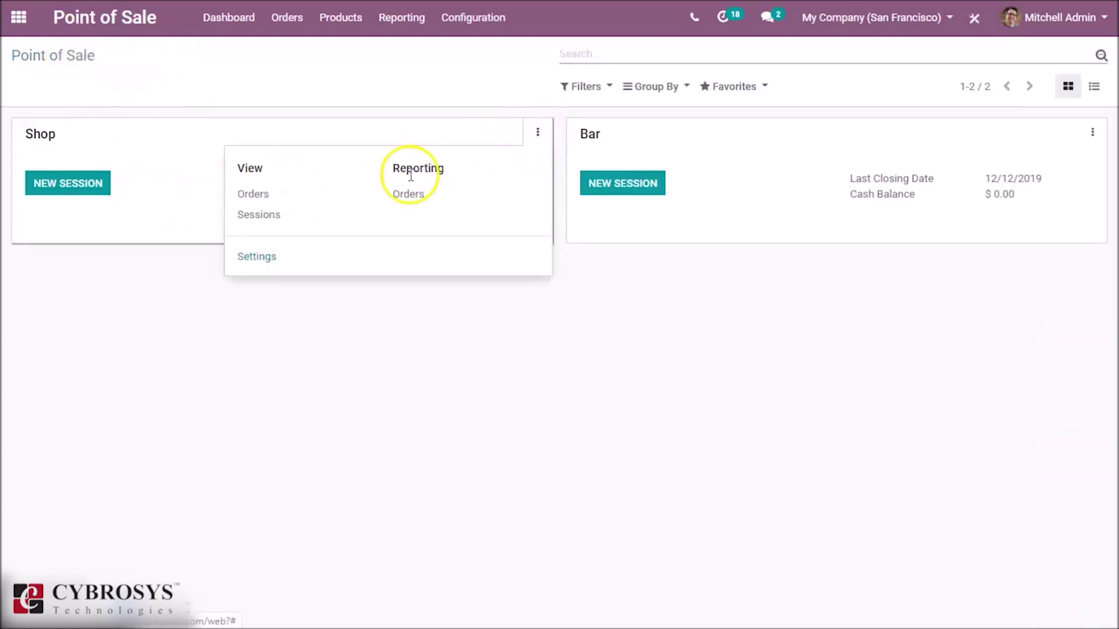
{"action": "left_click", "coordinate": [272, 258]}
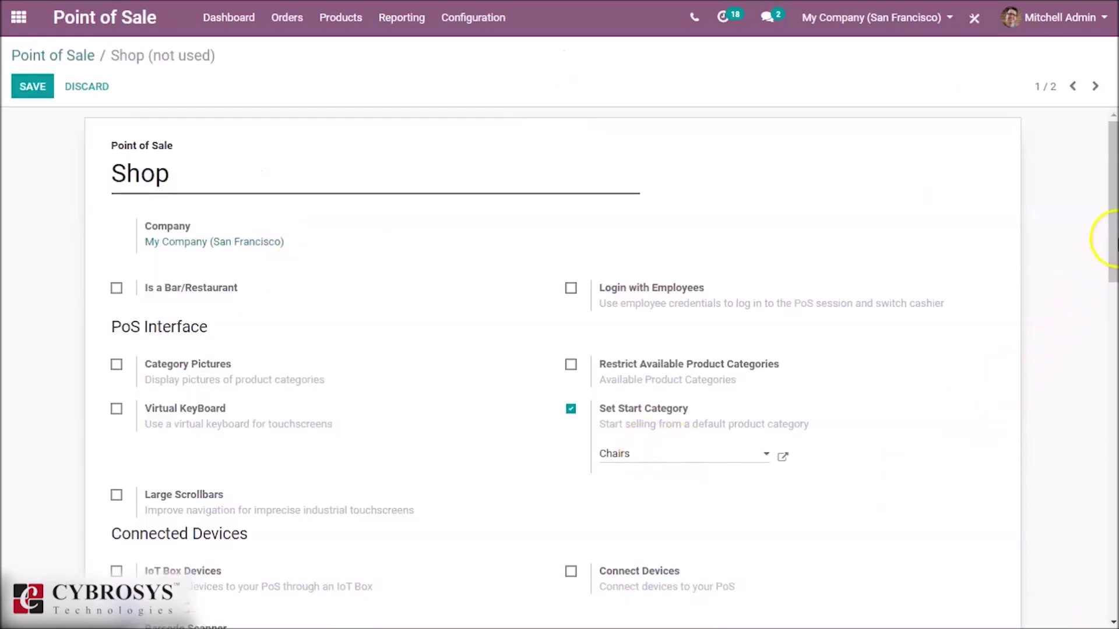
{"action": "mouse_move", "coordinate": [1113, 238]}
{"action": "left_mouse_down"}
{"action": "mouse_move", "coordinate": [1106, 436]}
{"action": "mouse_move", "coordinate": [1100, 137]}
{"action": "left_mouse_up"}
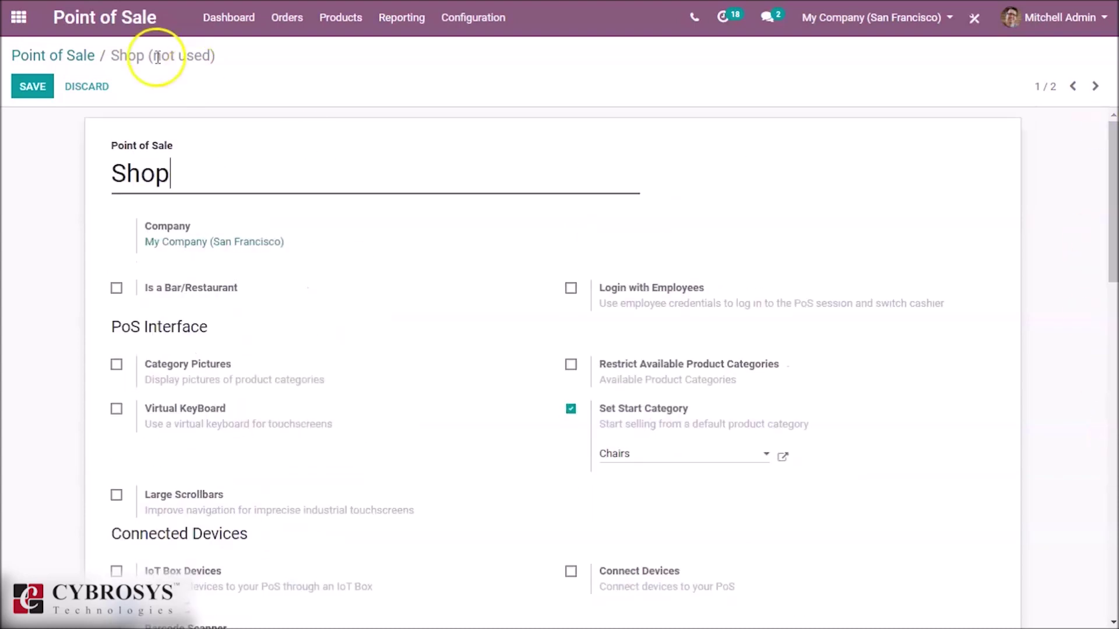
{"action": "left_click", "coordinate": [86, 61]}
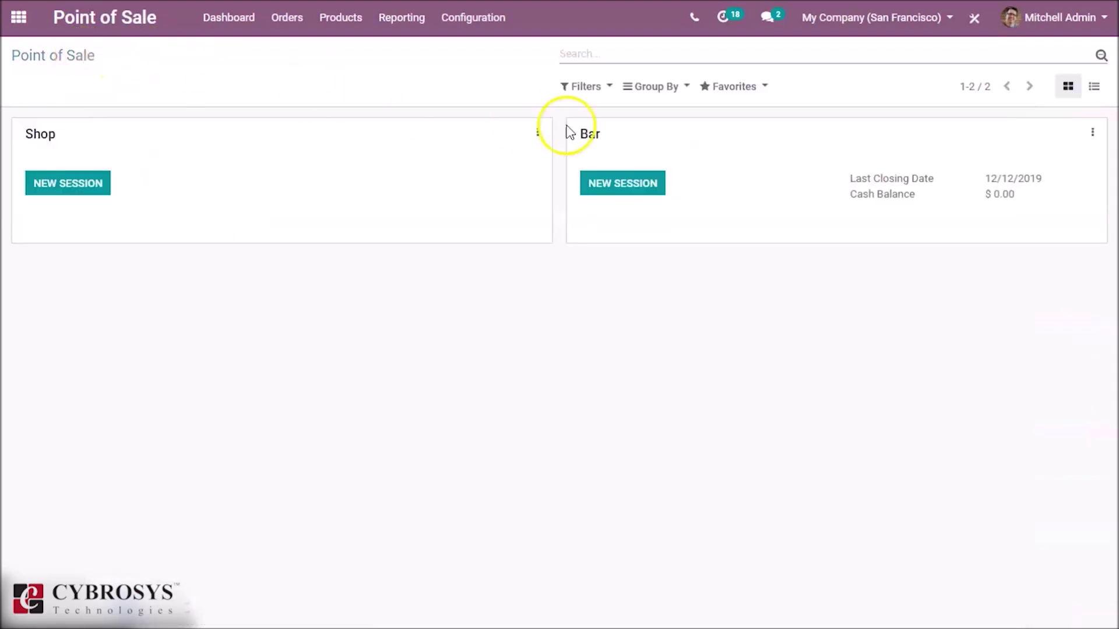
Turn on Orderline Notes in the Bar point of sale settings and save
{"action": "left_click", "coordinate": [1092, 132]}
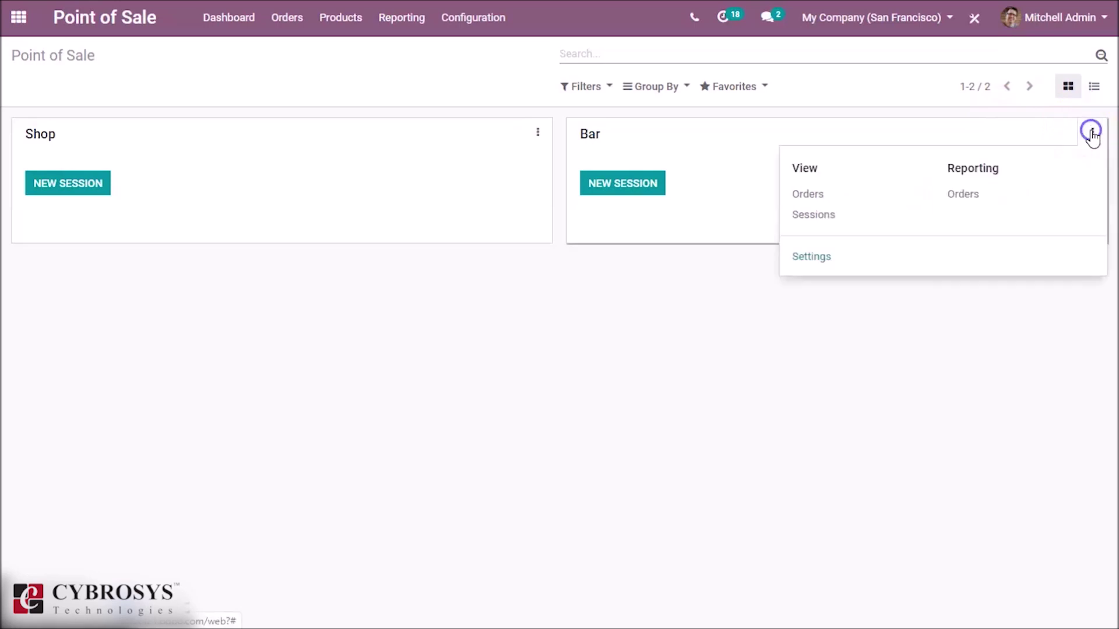
{"action": "left_click", "coordinate": [808, 256]}
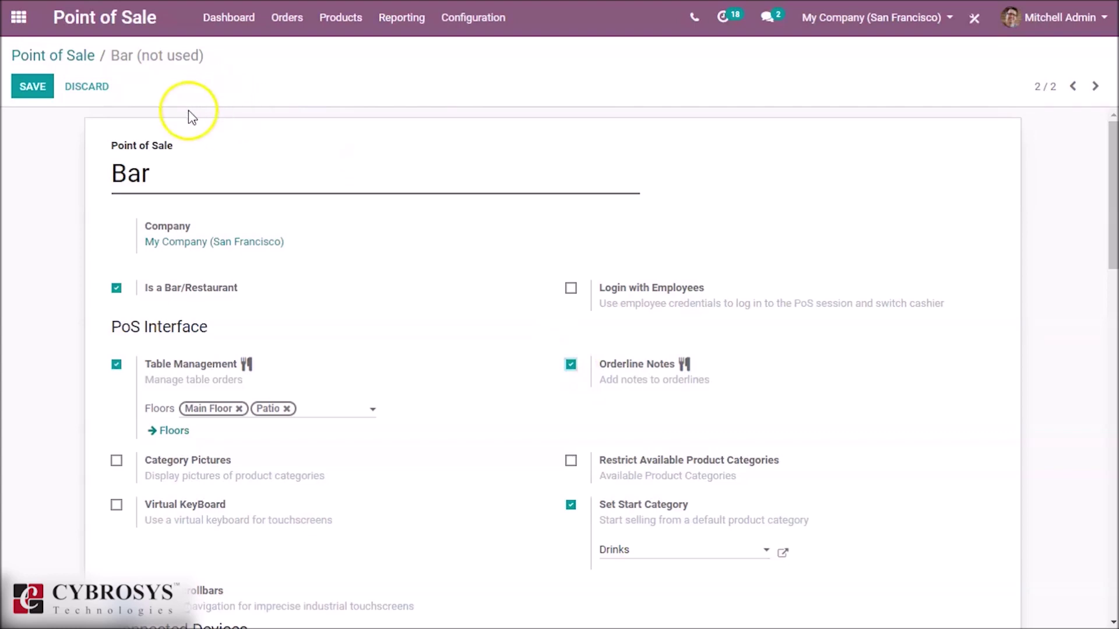
{"action": "left_click", "coordinate": [34, 85]}
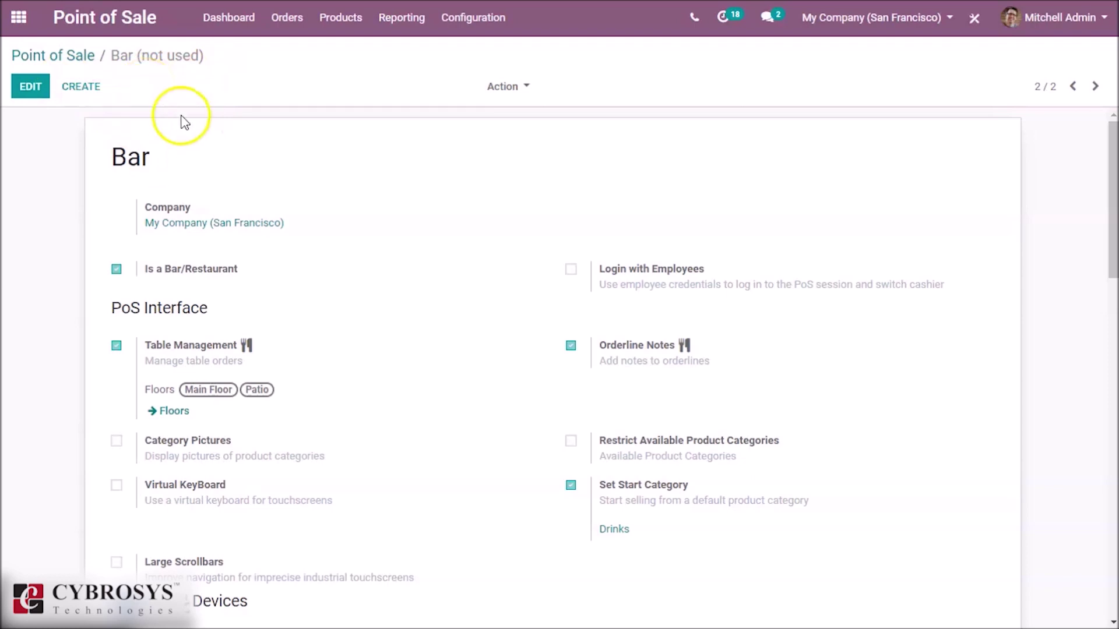
{"action": "left_click", "coordinate": [56, 59]}
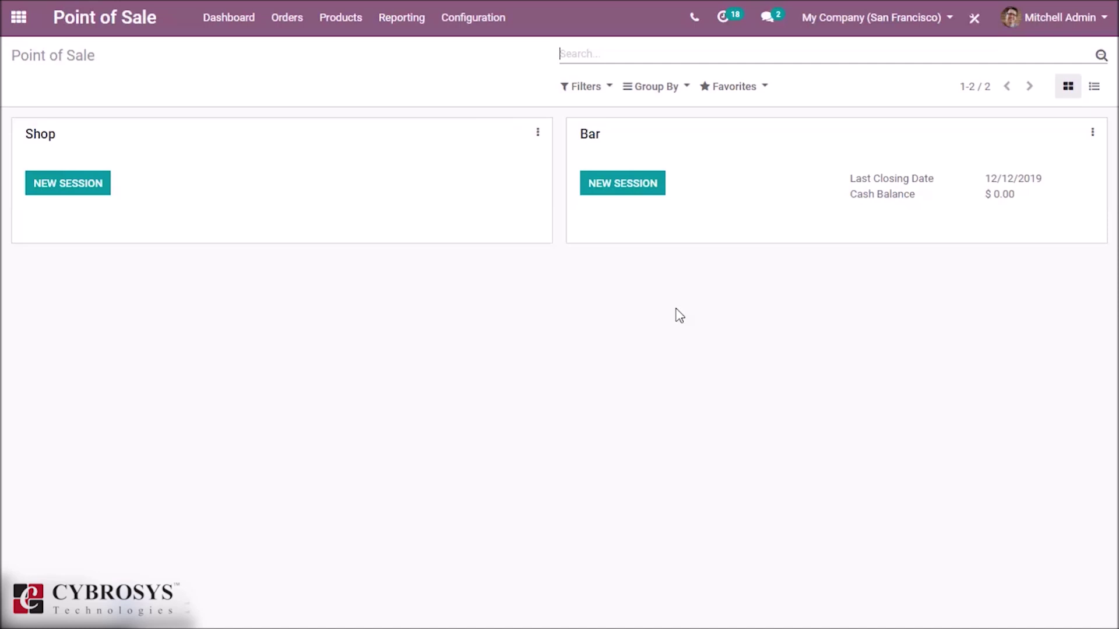
Open a new Bar session and add one Coca-Cola ($2.53) to table T3's order
{"action": "left_click", "coordinate": [671, 287]}
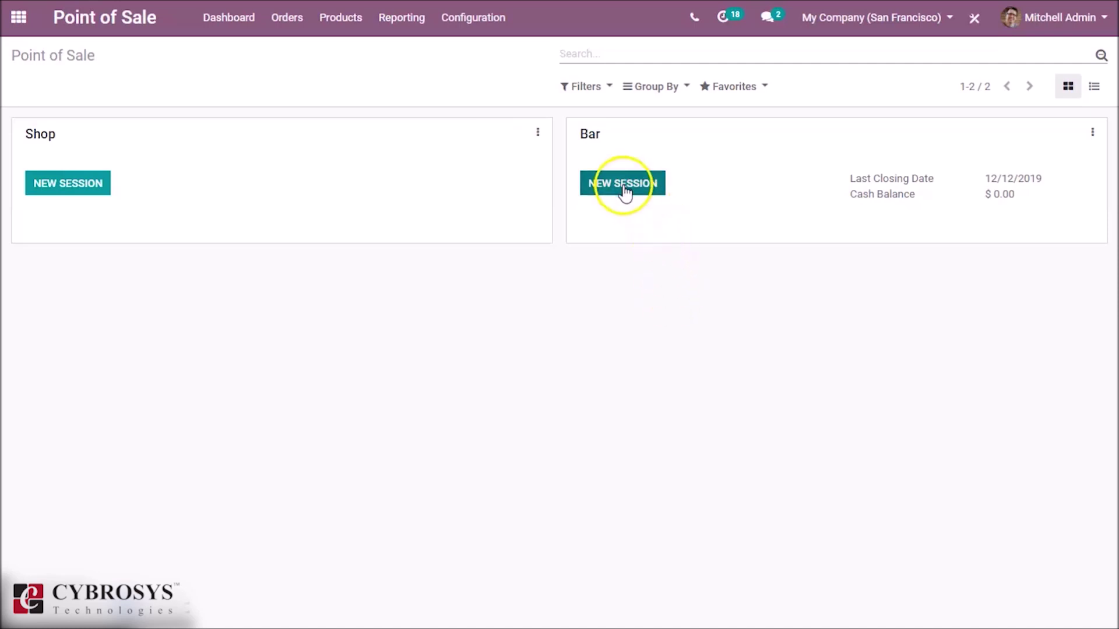
{"action": "left_click", "coordinate": [623, 190]}
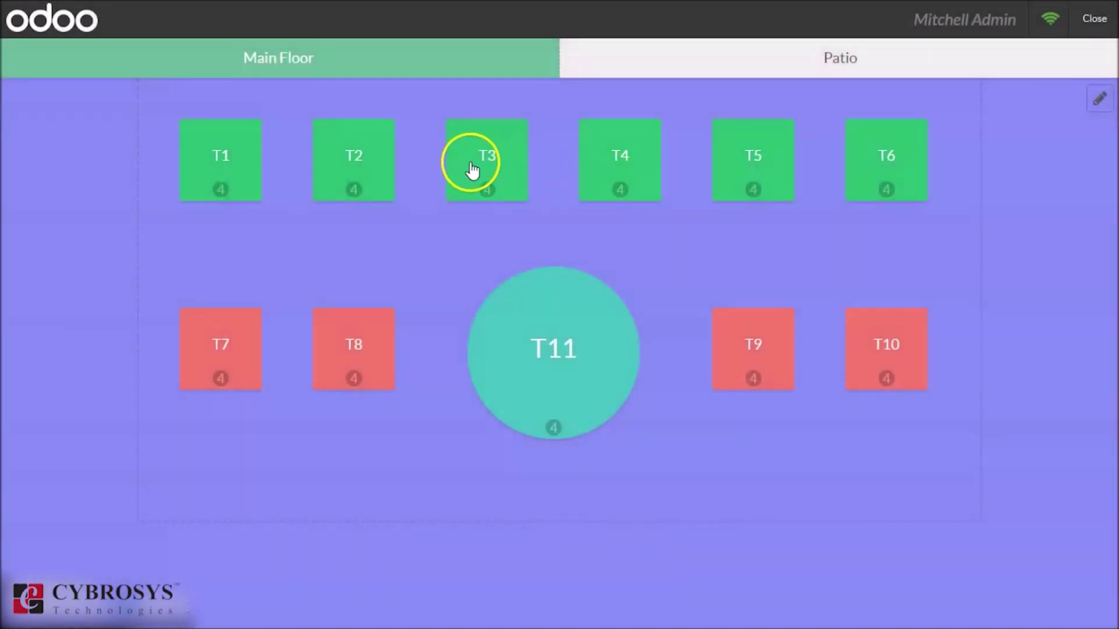
{"action": "left_click", "coordinate": [471, 165]}
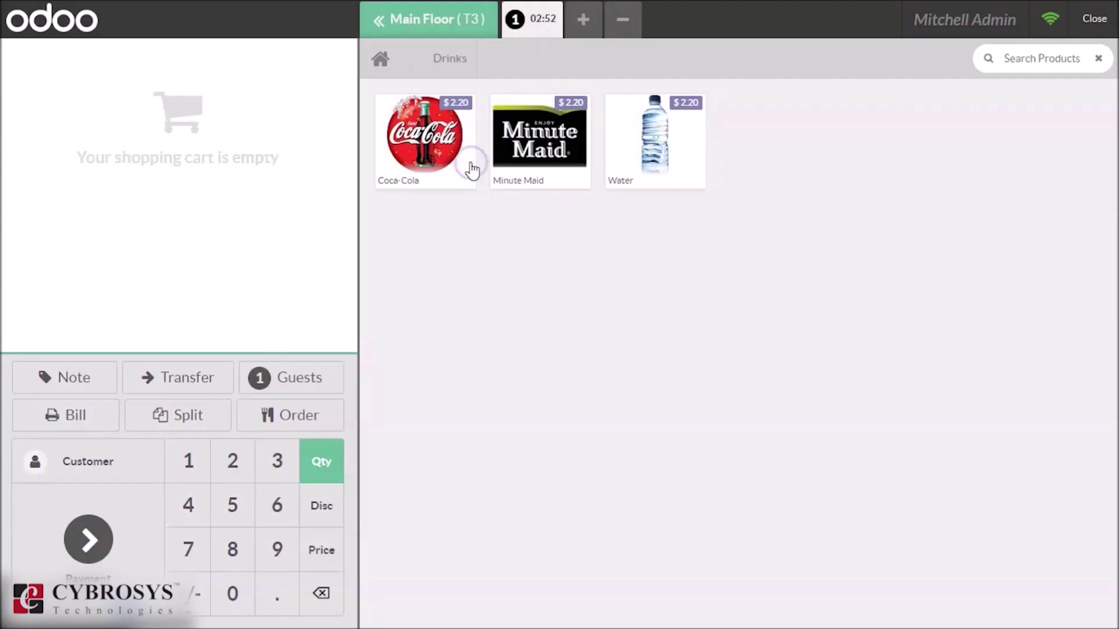
{"action": "left_click", "coordinate": [446, 155]}
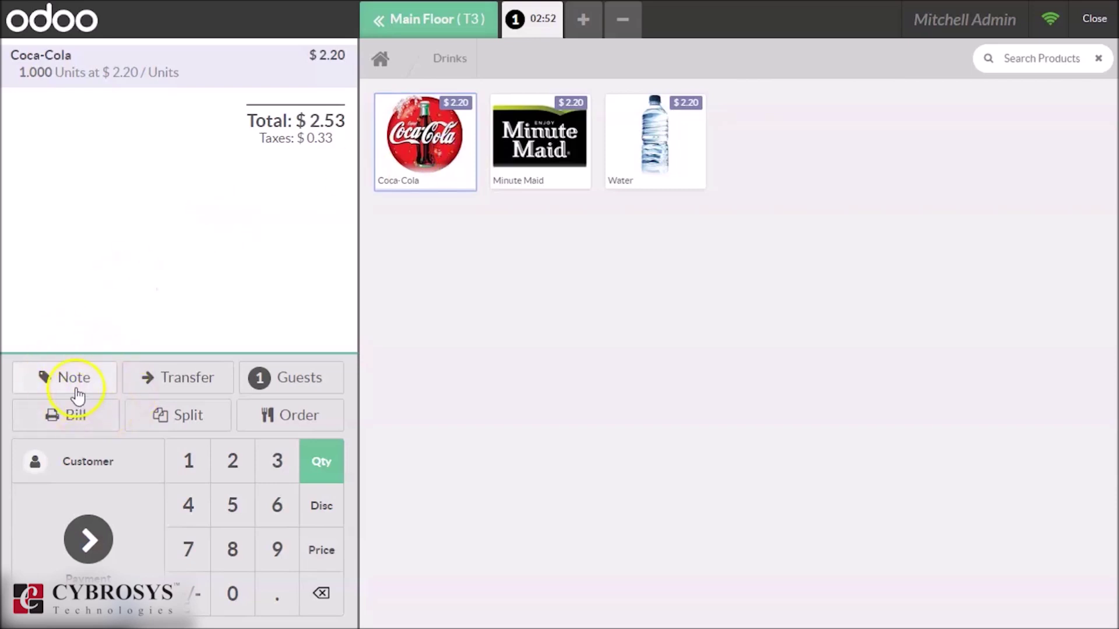
Give table T3's Coca-Cola line the note 'take in glass and in cool'
{"action": "left_click", "coordinate": [76, 381]}
{"action": "type", "text": "take in glass and in cool"}
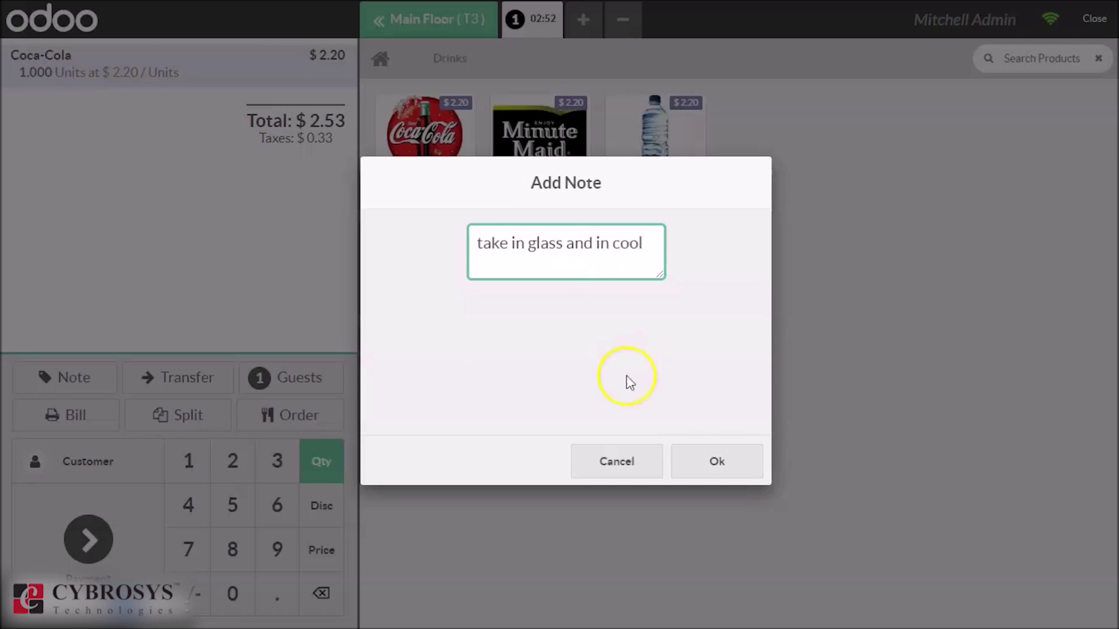
{"action": "left_click", "coordinate": [717, 463]}
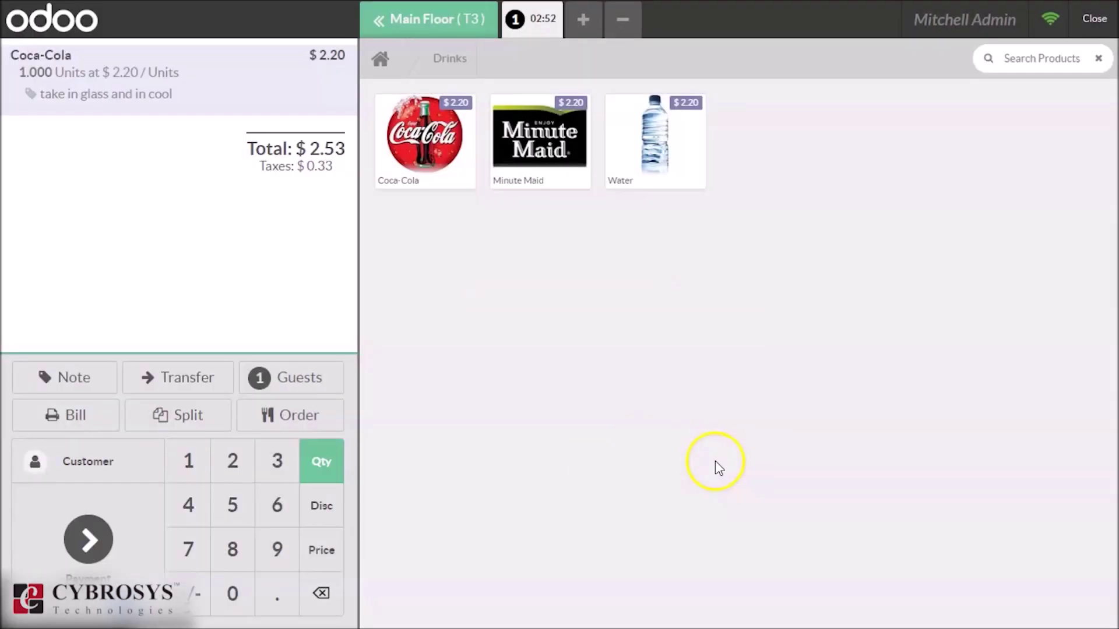